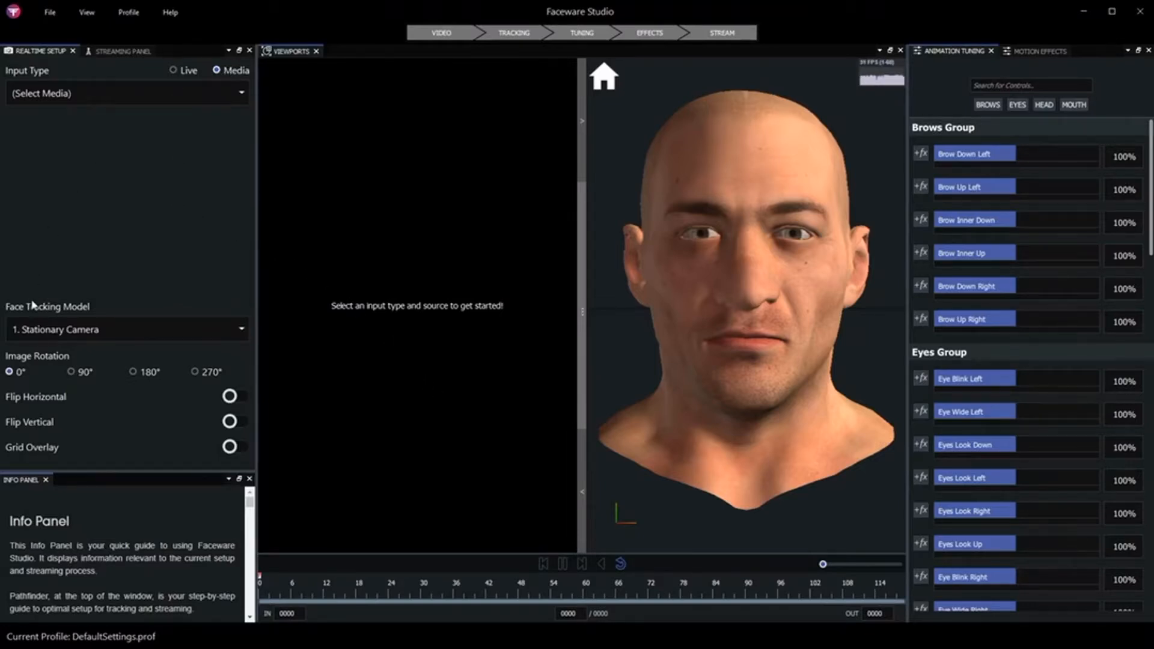
{"action": "left_click", "coordinate": [75, 331]}
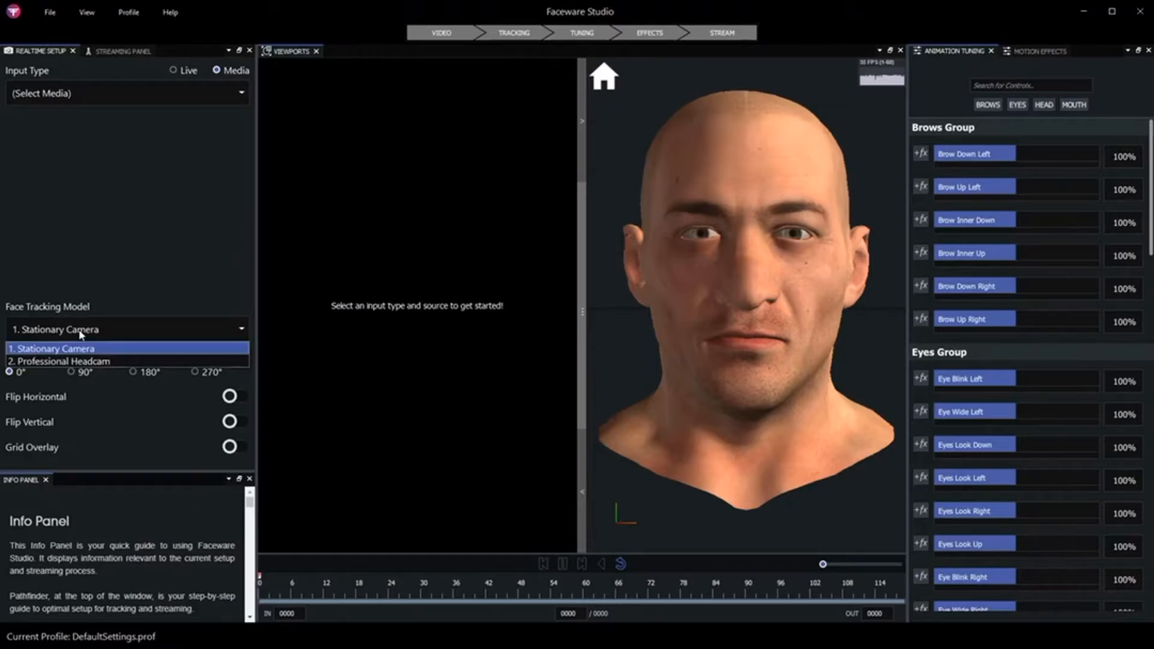
{"action": "left_click", "coordinate": [103, 228]}
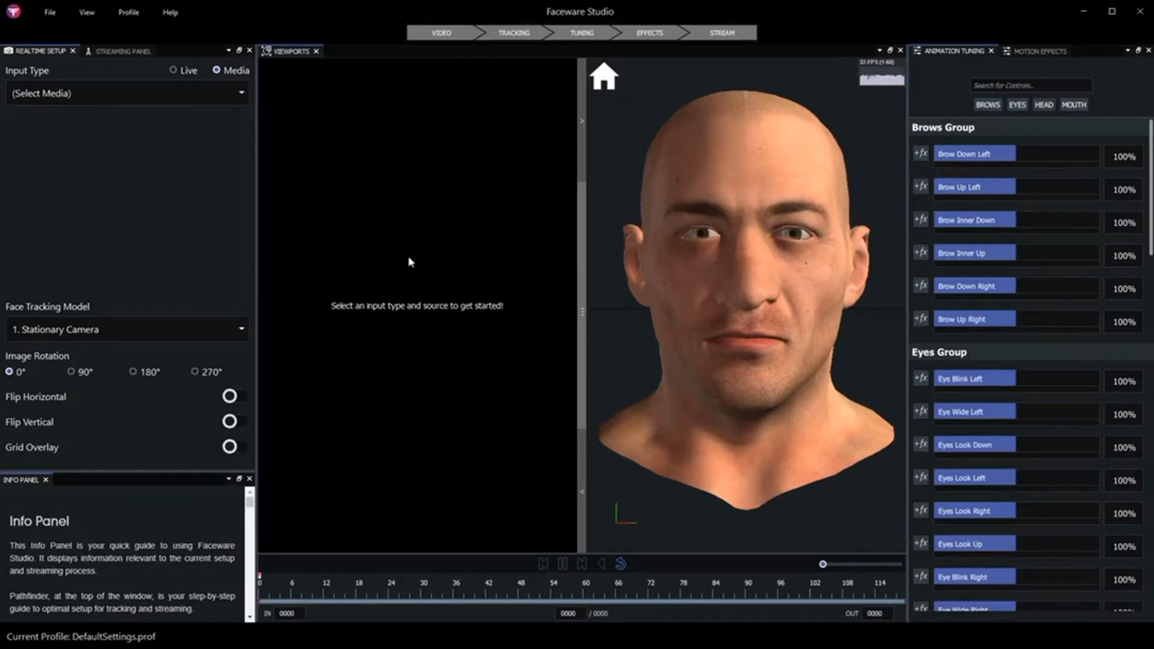
Step: Switch the input type to Live and use the Intel RealSense Camera SR300 RGB as the video source
{"action": "left_click", "coordinate": [173, 70]}
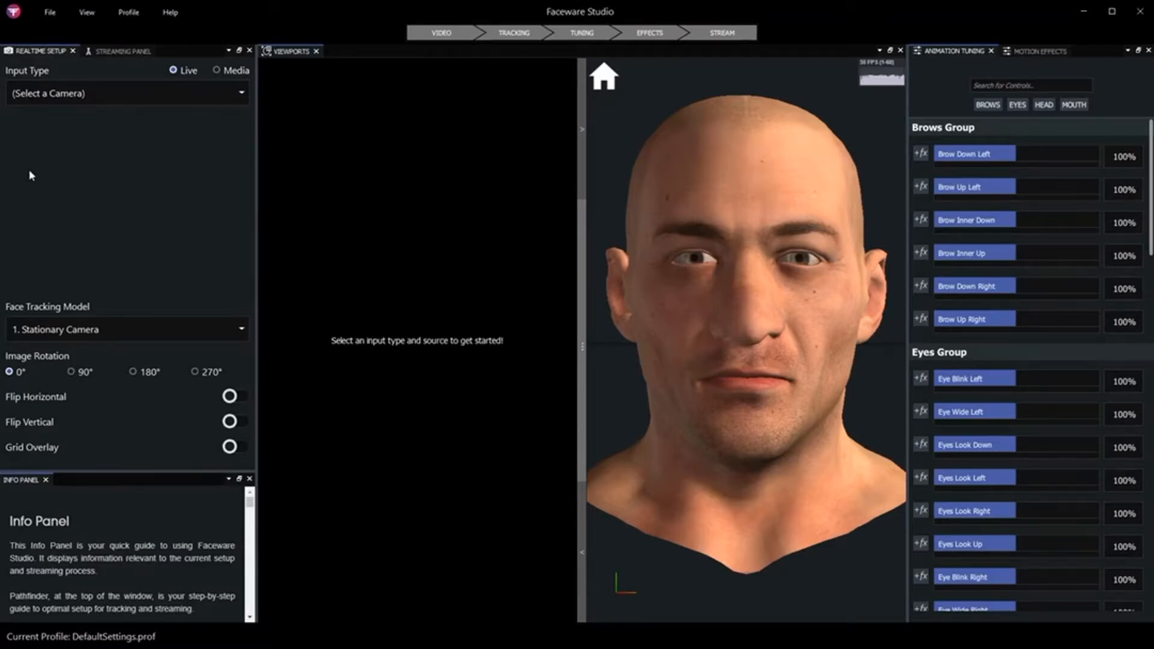
{"action": "left_click", "coordinate": [63, 94]}
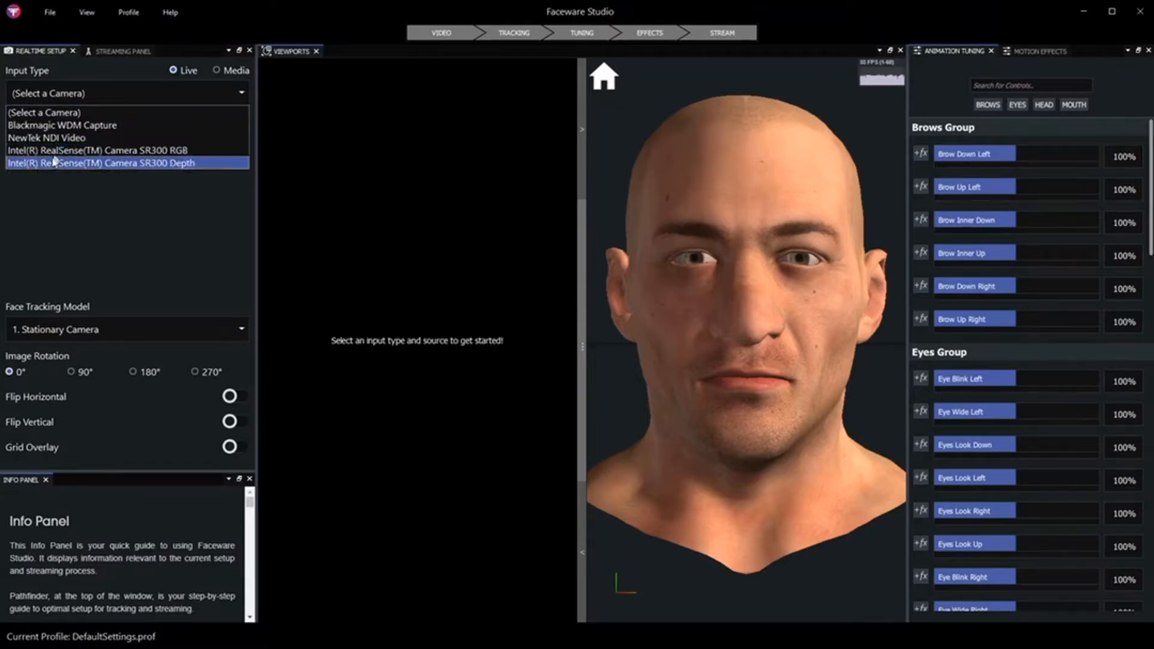
{"action": "left_click", "coordinate": [140, 155]}
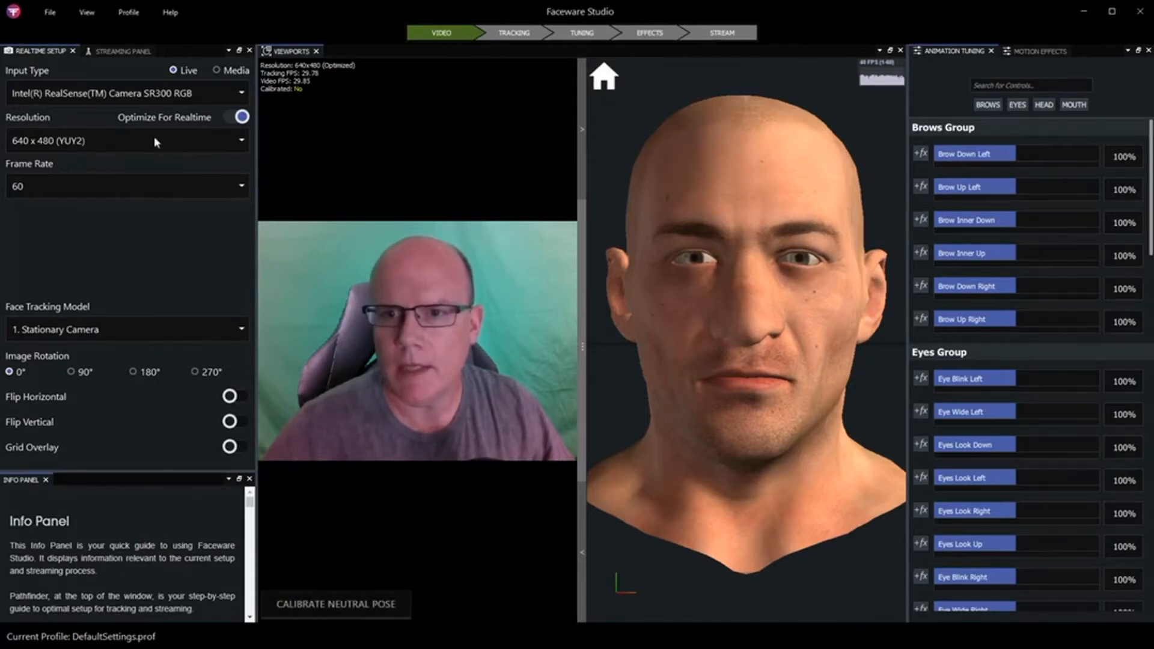
Step: Set the camera resolution to 1920 x 1080 (YUY2) and turn off optimization for realtime
{"action": "left_click", "coordinate": [63, 141]}
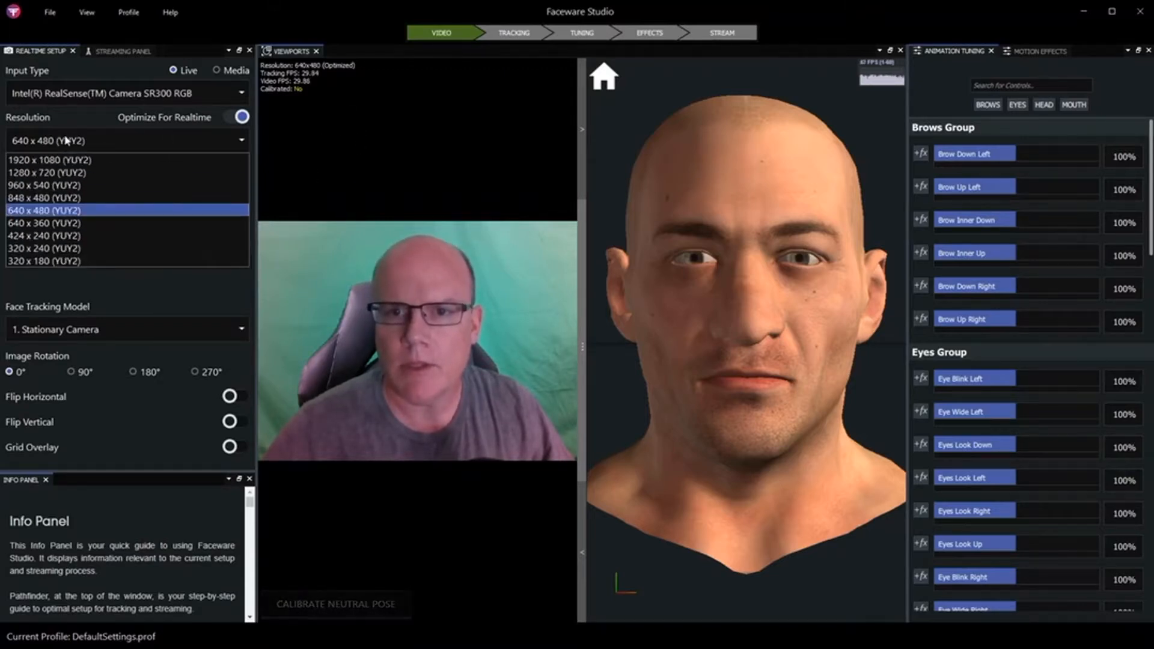
{"action": "left_click", "coordinate": [53, 160]}
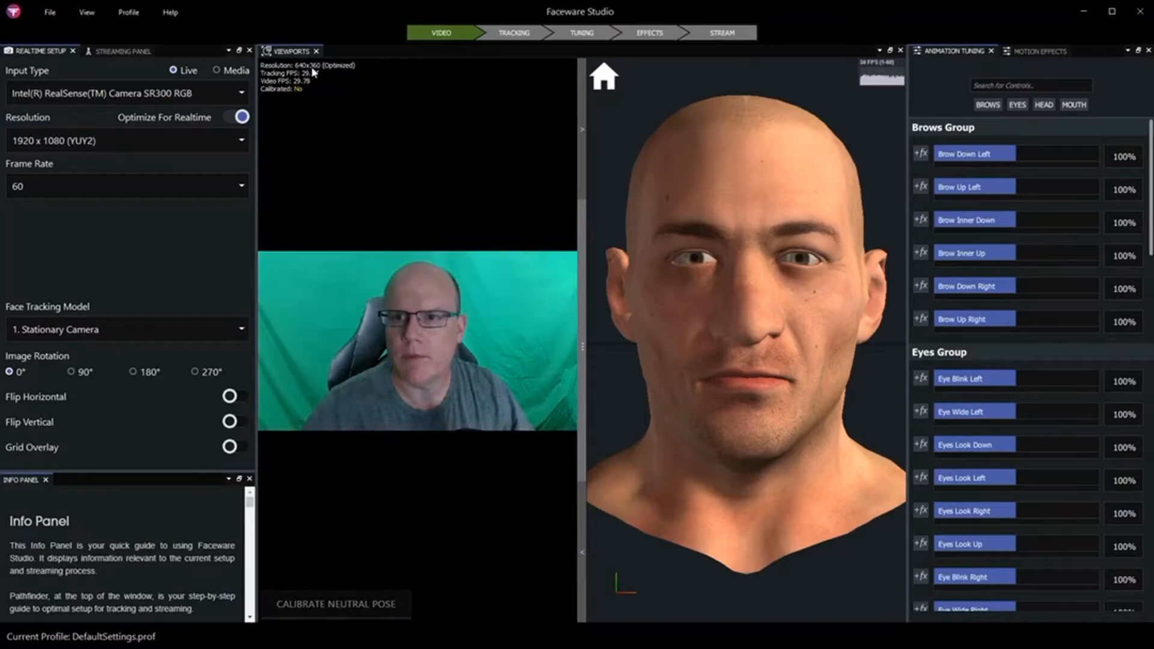
{"action": "left_click", "coordinate": [238, 118]}
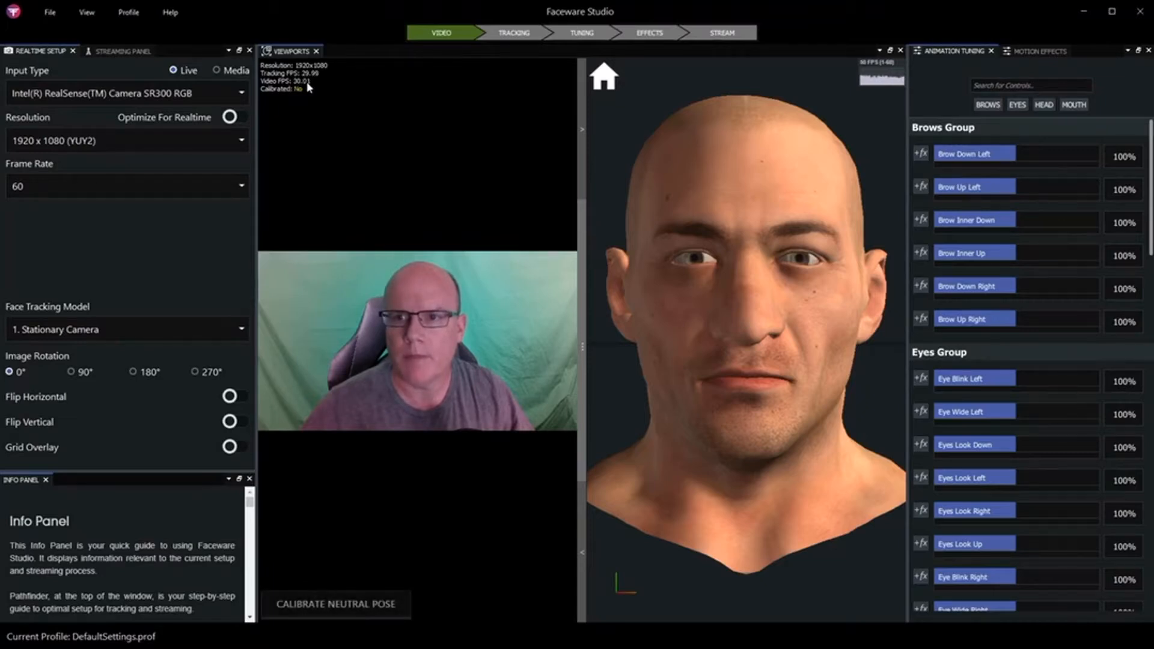
Step: Try a camera frame rate of 10 with optimization for realtime turned off
{"action": "left_click", "coordinate": [53, 191]}
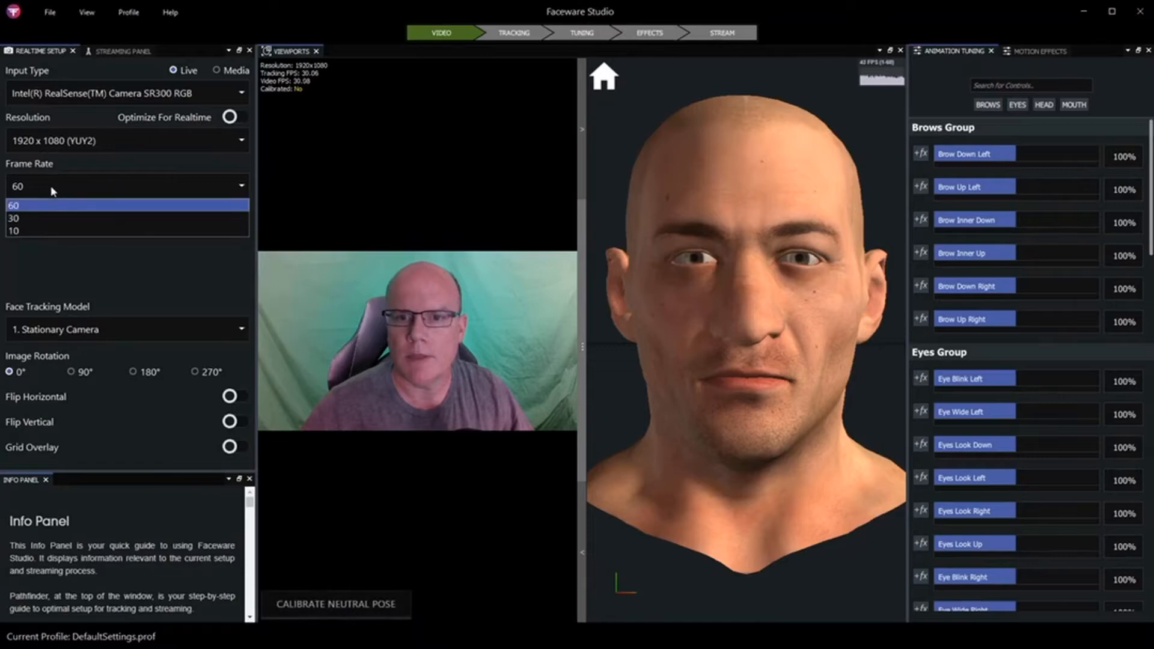
{"action": "left_click", "coordinate": [30, 233]}
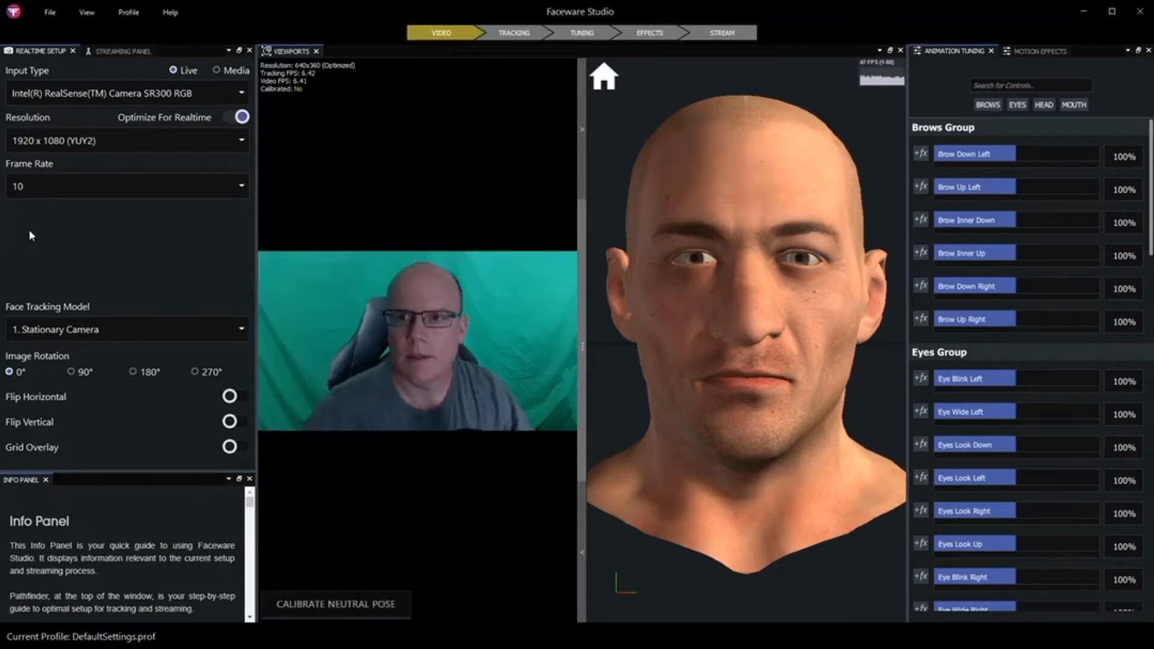
{"action": "left_click", "coordinate": [234, 118]}
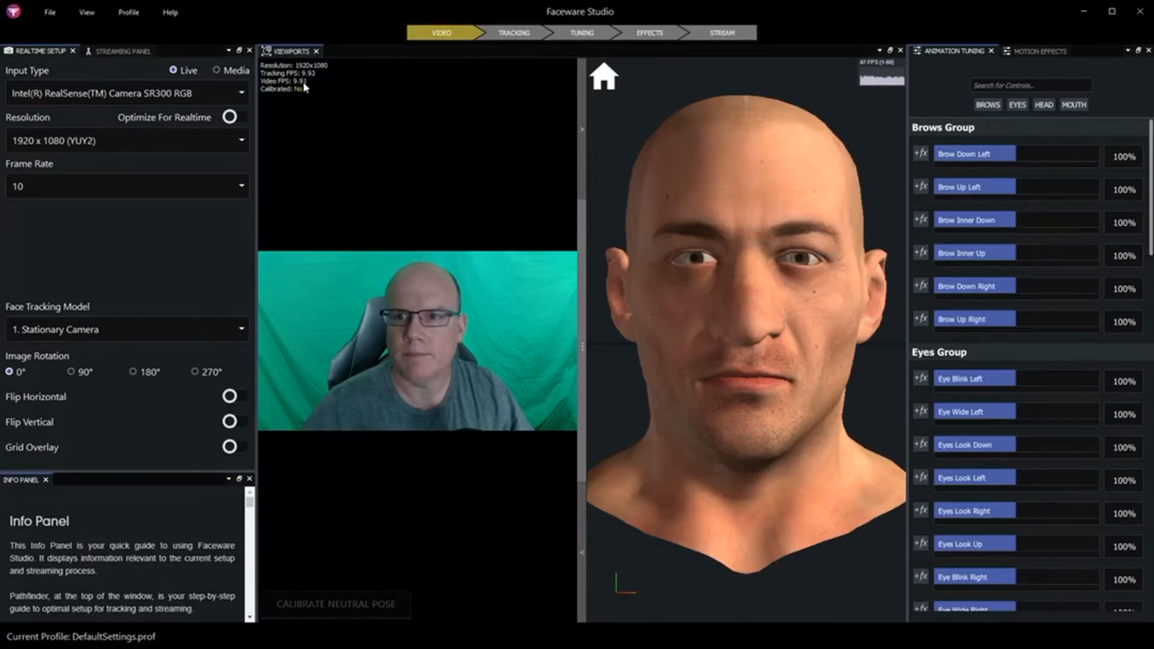
Step: Set the camera frame rate to 60 with realtime optimization off and calibrate the neutral pose on the live face
{"action": "left_click", "coordinate": [104, 190]}
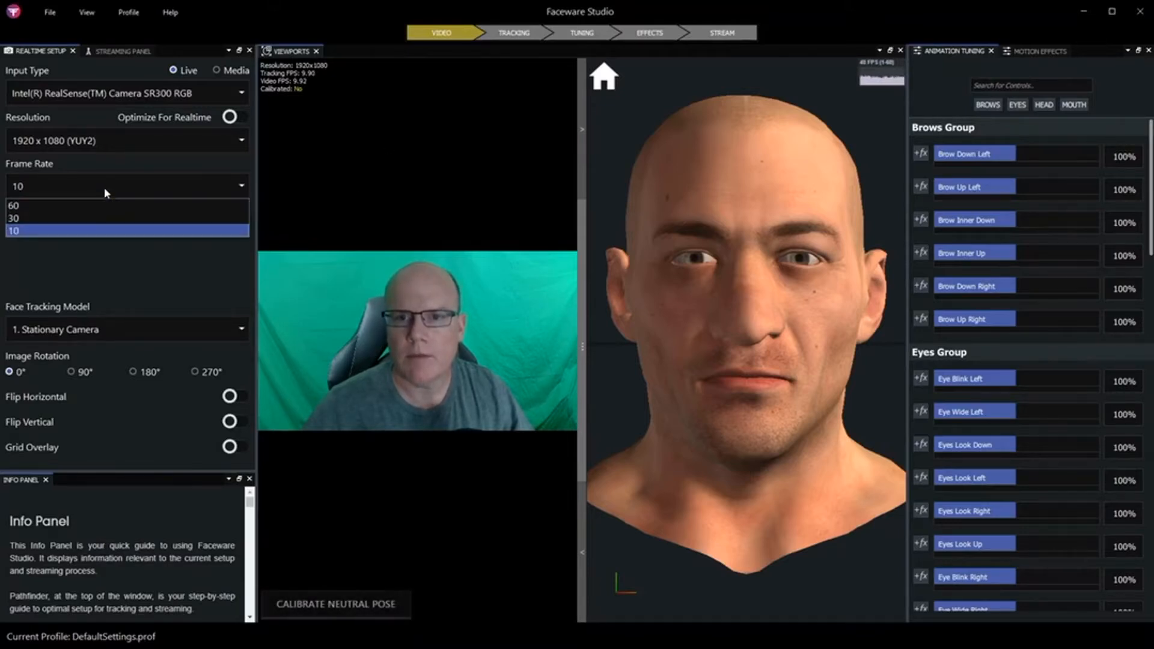
{"action": "left_click", "coordinate": [26, 207]}
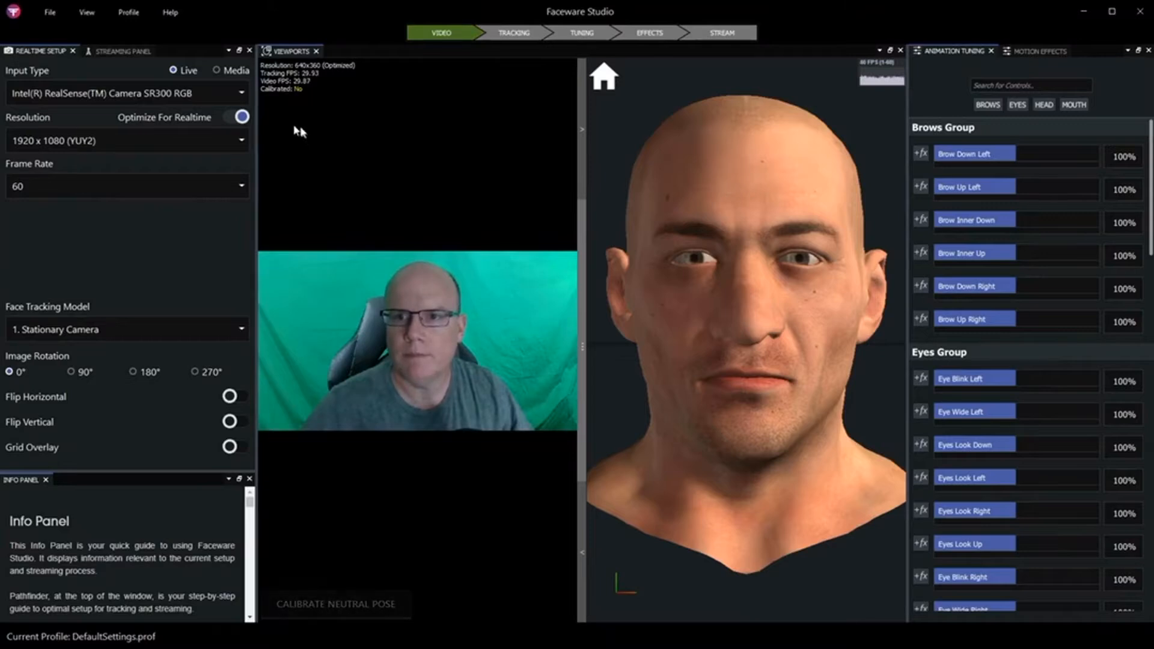
{"action": "left_click", "coordinate": [236, 116]}
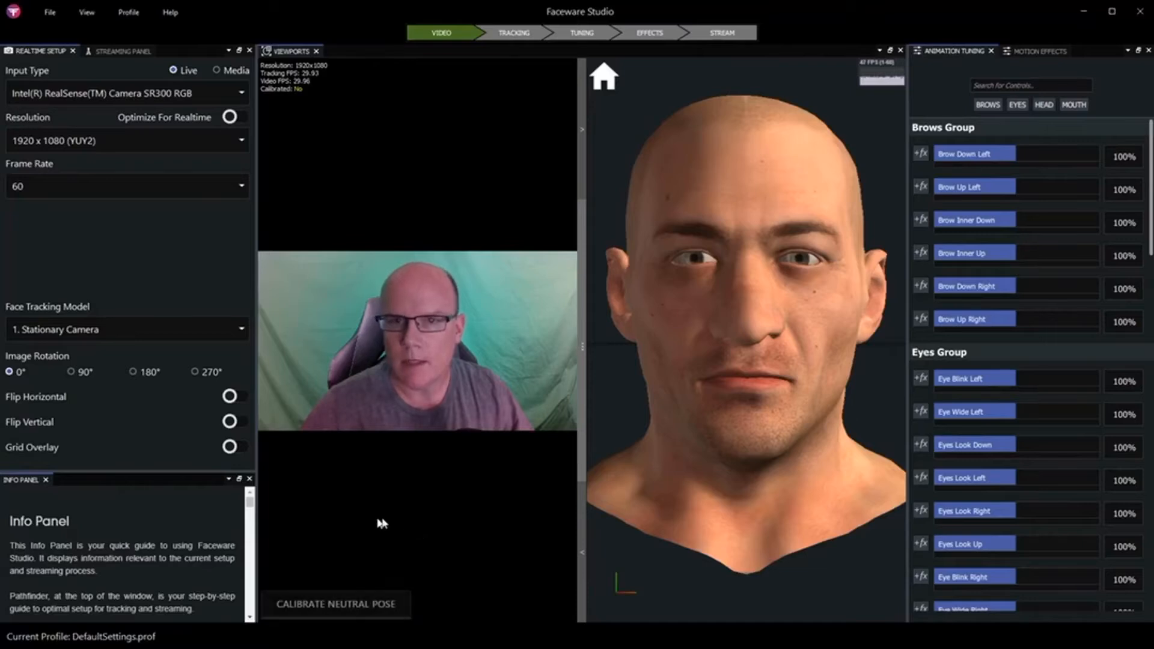
{"action": "left_click", "coordinate": [338, 610]}
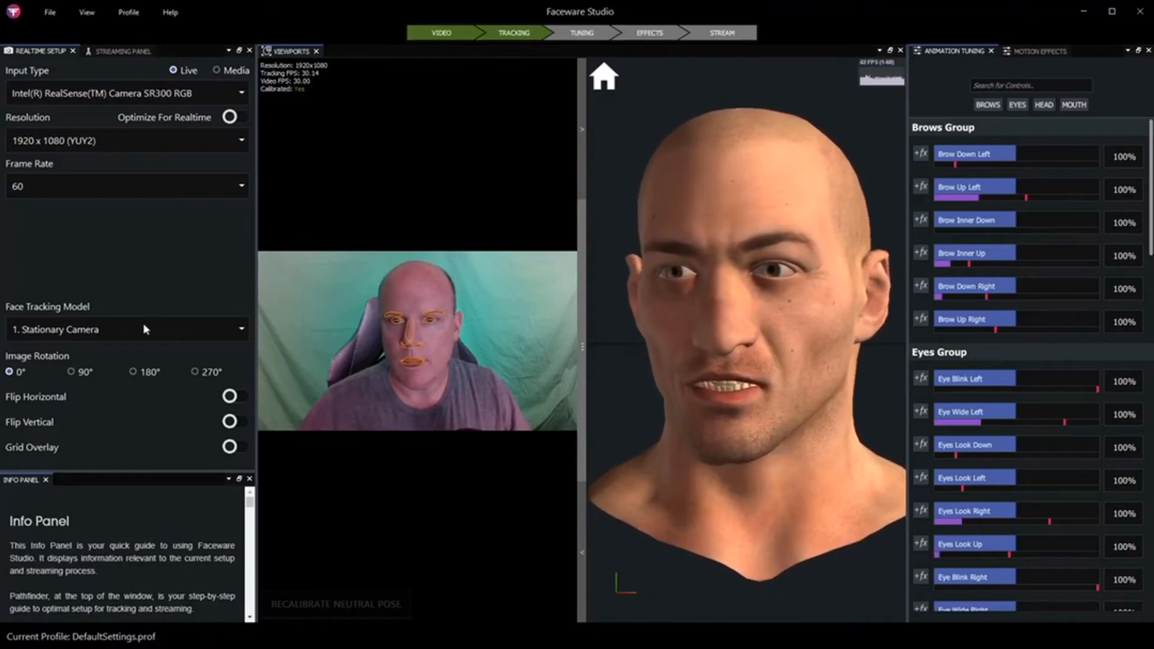
Step: Switch the input type to Media and load the video Hungry_Purple_Dinosaur.mp4 from the Movies folder
{"action": "left_click", "coordinate": [217, 70]}
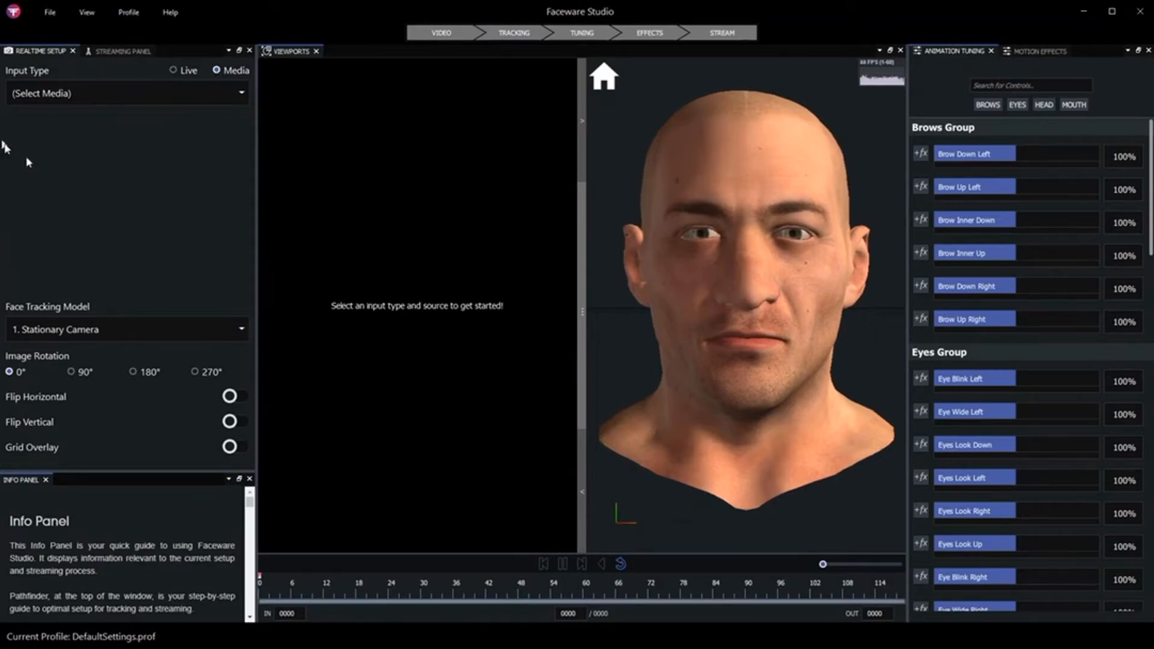
{"action": "left_click", "coordinate": [48, 96]}
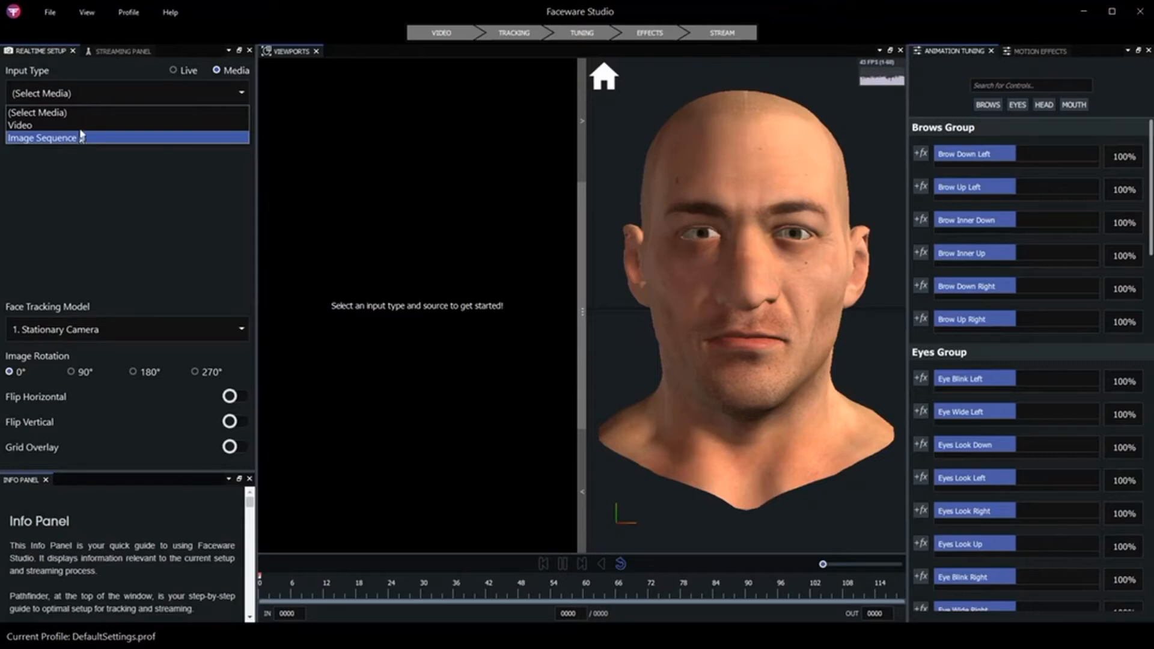
{"action": "left_click", "coordinate": [80, 127]}
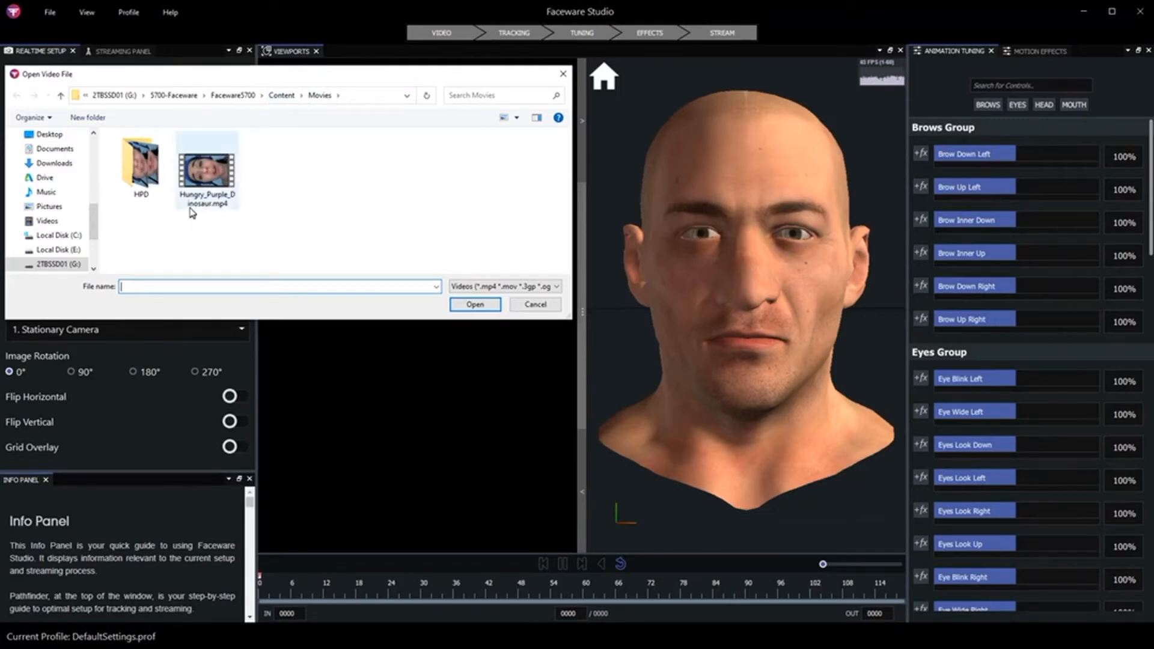
{"action": "left_click", "coordinate": [214, 183]}
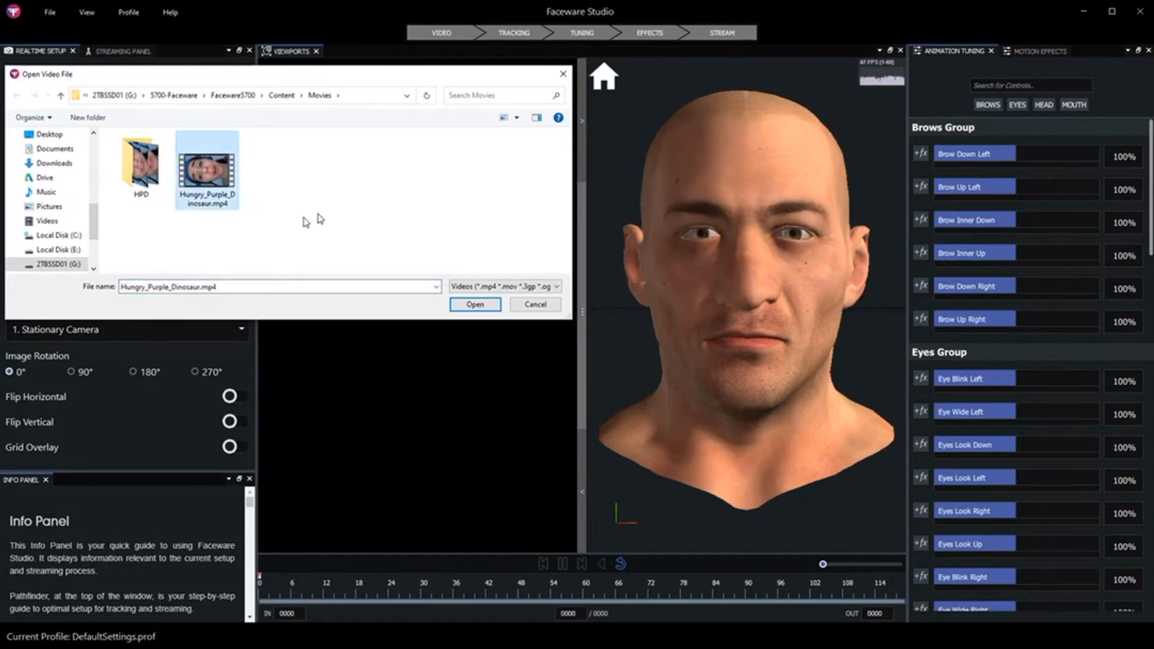
{"action": "left_click", "coordinate": [475, 305]}
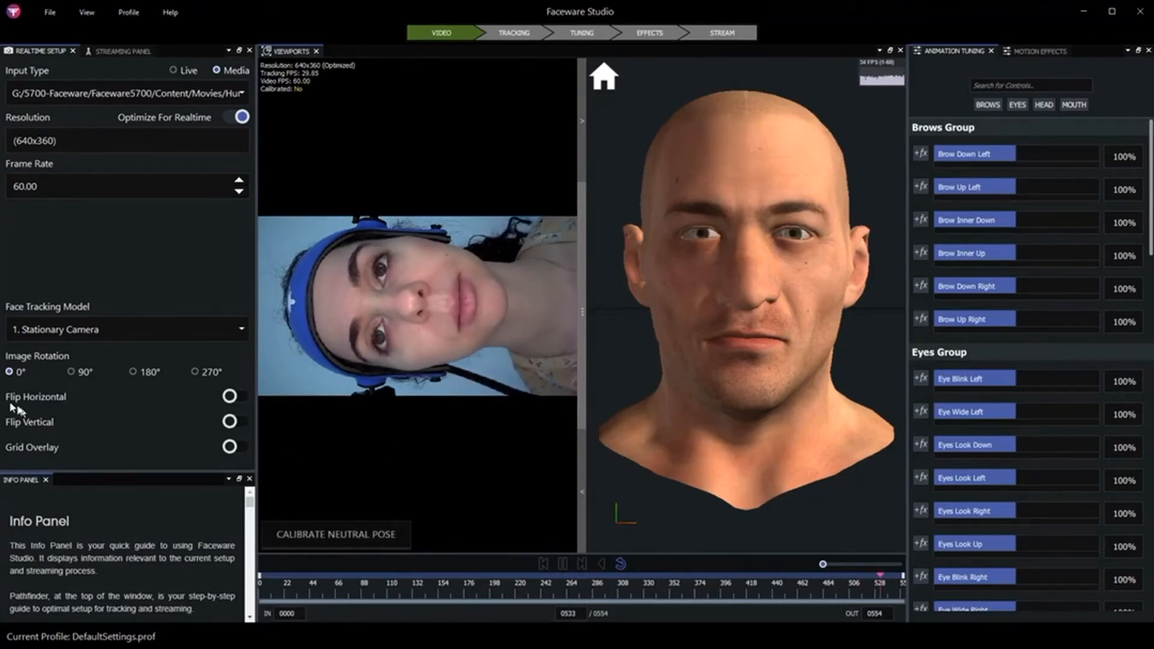
Step: Try the horizontal and vertical flip options on the sideways video
{"action": "left_click", "coordinate": [232, 397]}
{"action": "left_click", "coordinate": [235, 397]}
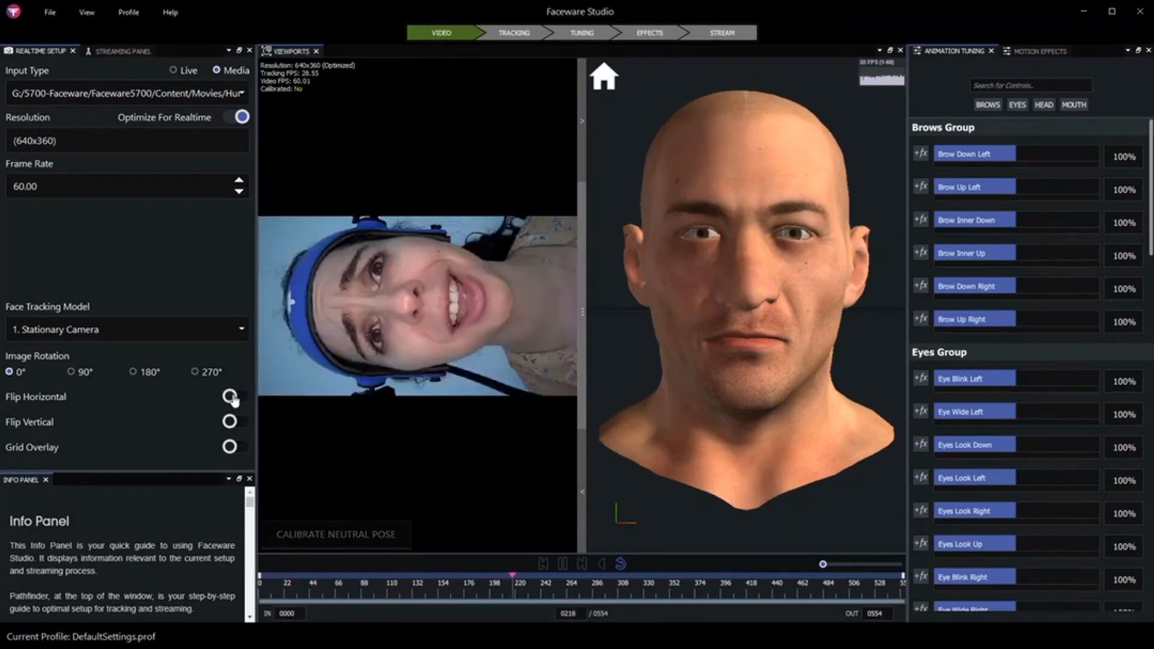
{"action": "left_click", "coordinate": [231, 423]}
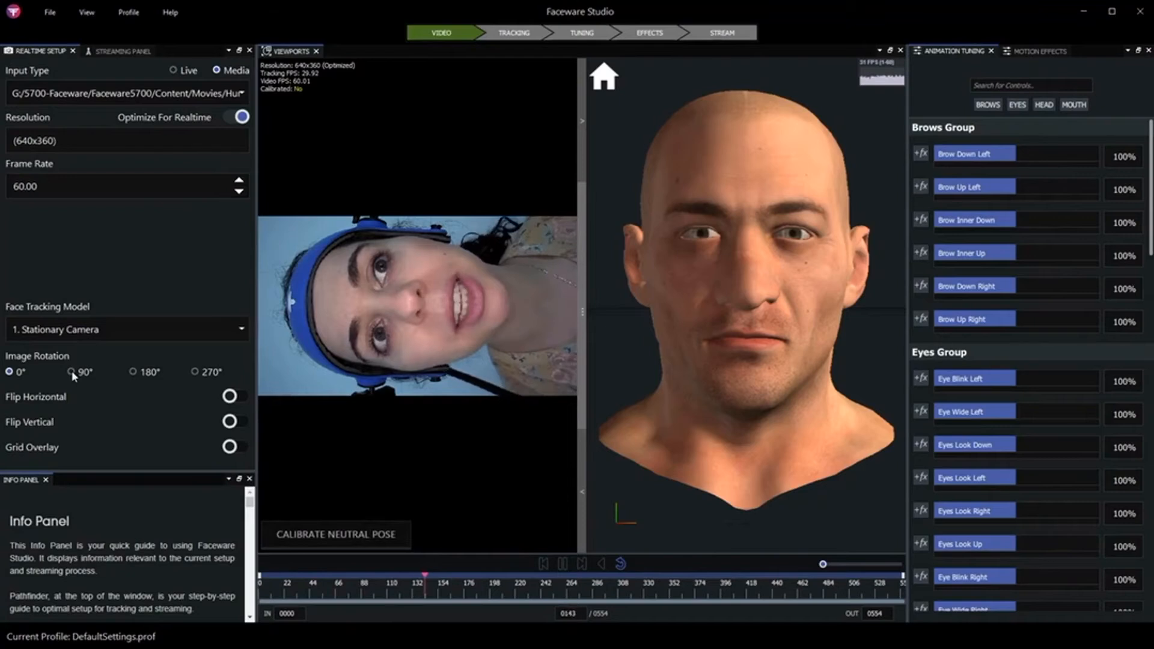
Step: Rotate the video image by 90° and try a horizontal flip on it
{"action": "left_click", "coordinate": [72, 372]}
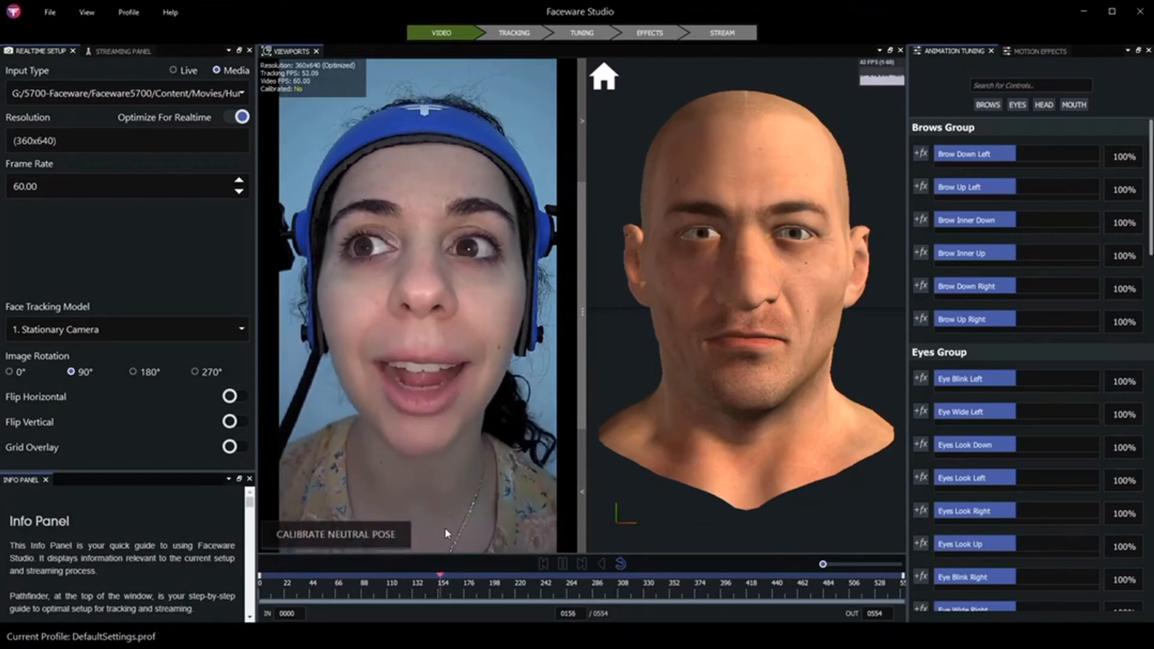
{"action": "left_click", "coordinate": [230, 396]}
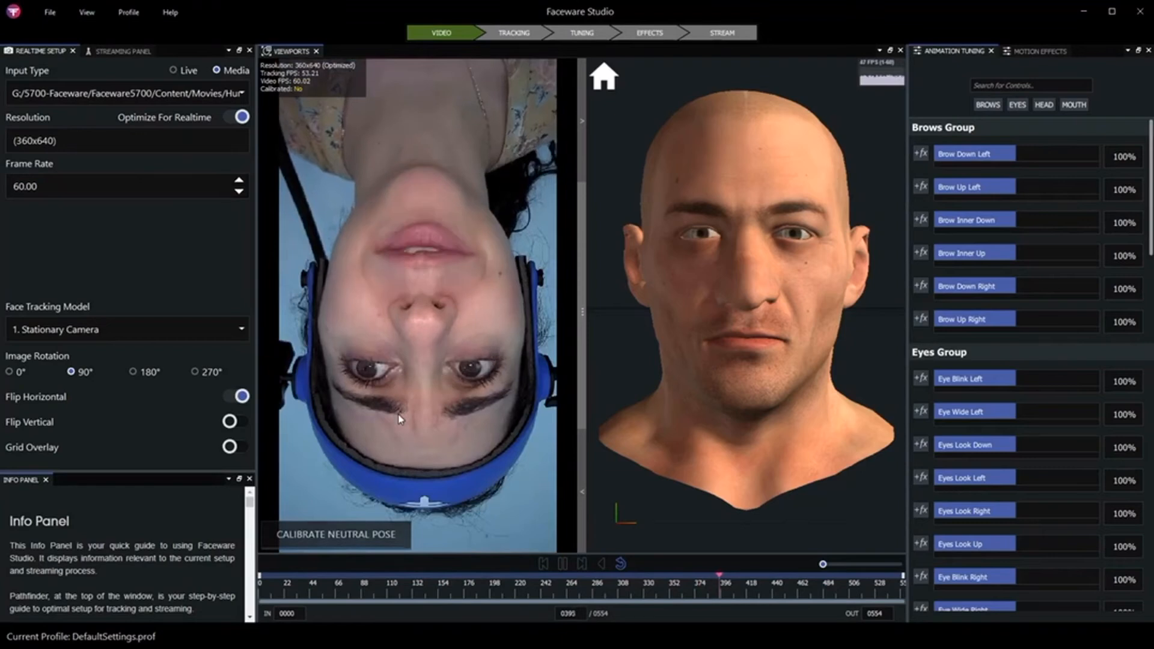
{"action": "left_click", "coordinate": [232, 396]}
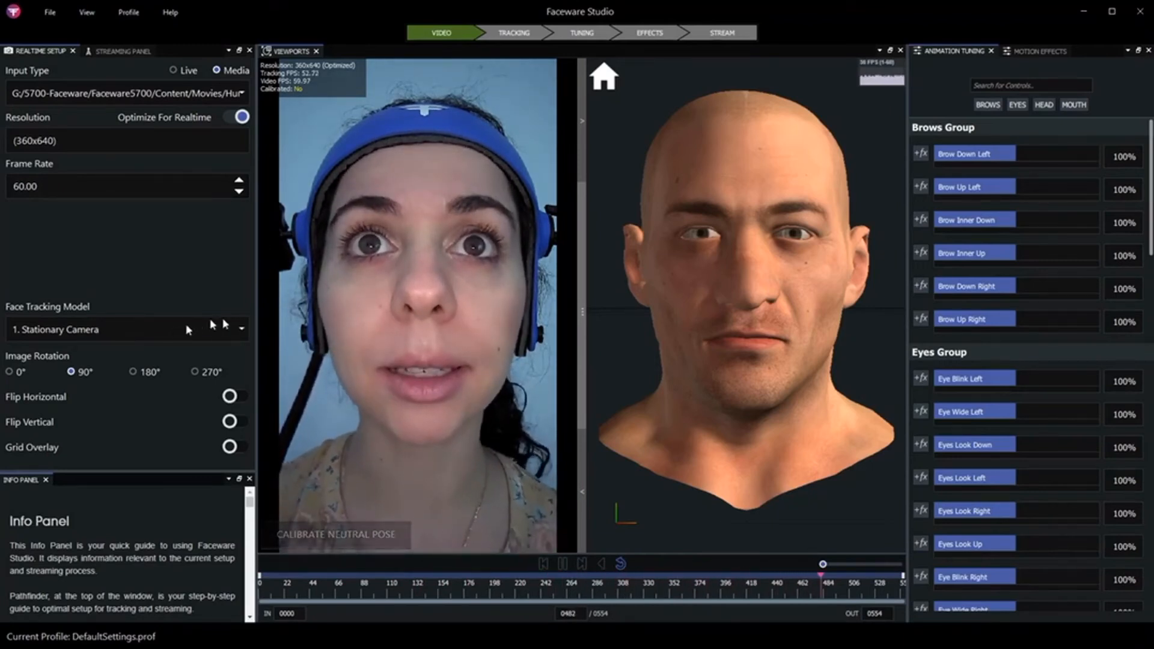
Step: Set the face tracking model to Professional Headcam and turn off optimization for realtime
{"action": "left_click", "coordinate": [50, 330]}
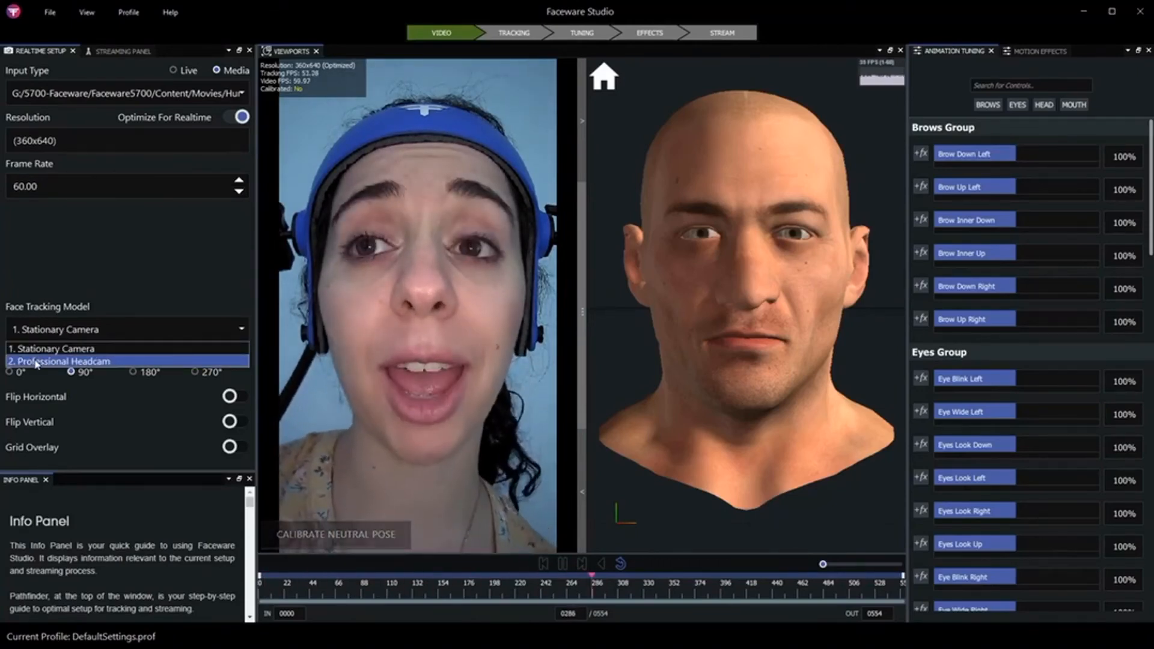
{"action": "left_click", "coordinate": [36, 362]}
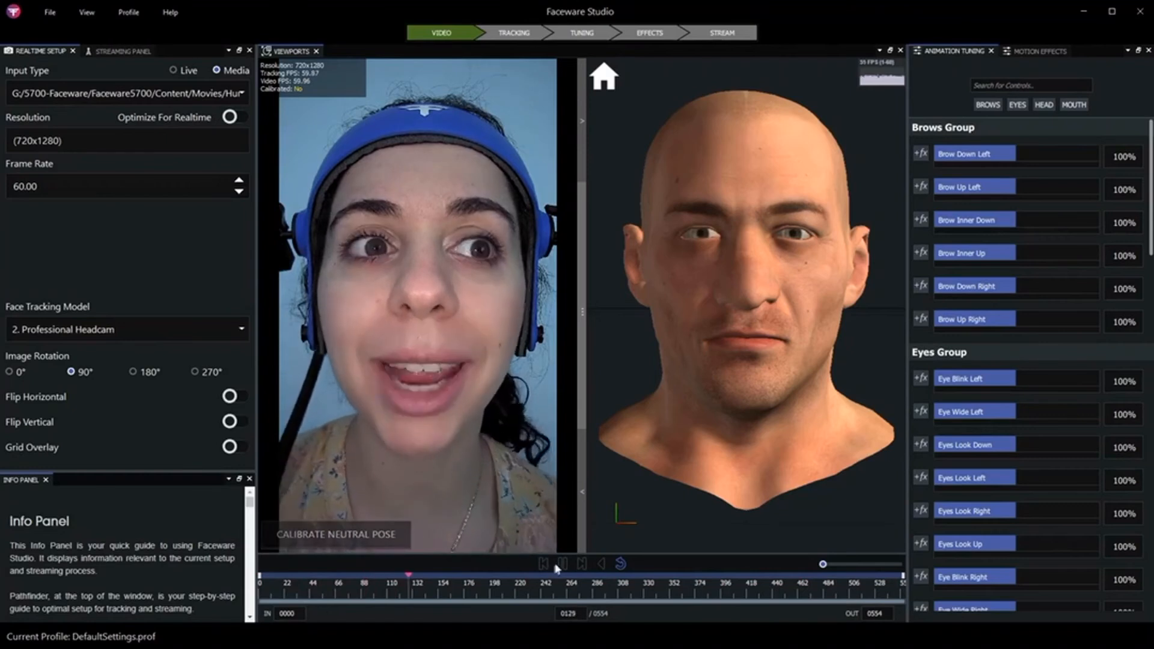
Step: Pause the video, move to the neutral expression at frame 535 and calibrate the neutral pose there
{"action": "key", "text": "space"}
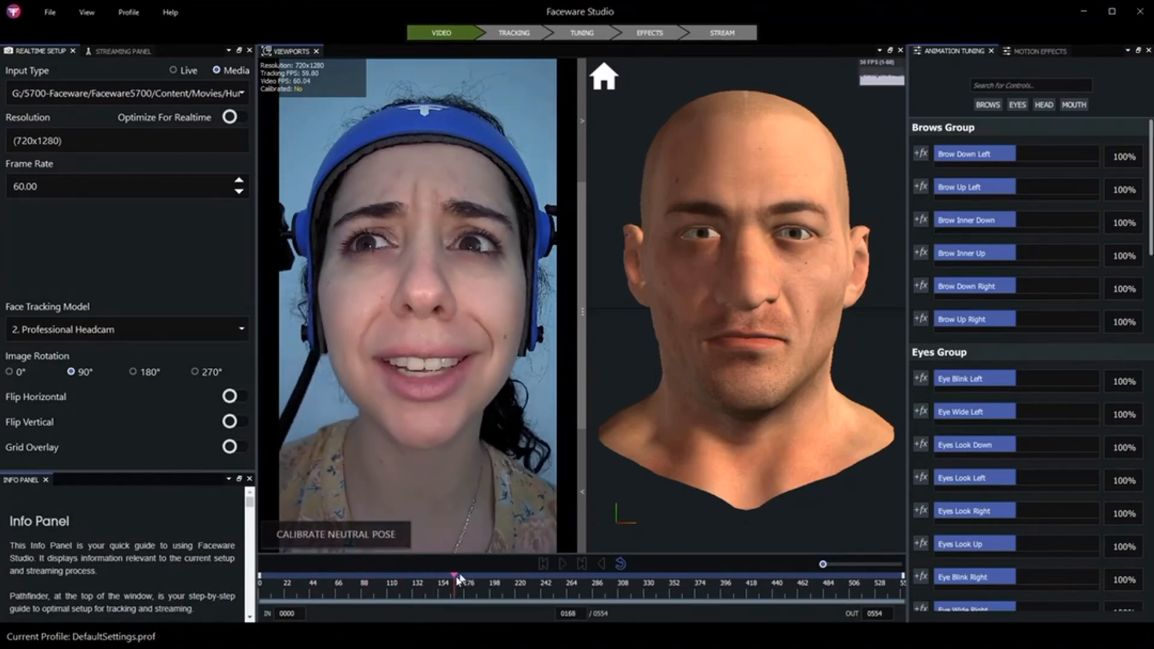
{"action": "left_click_drag", "start_coordinate": [393, 593], "coordinate": [368, 593]}
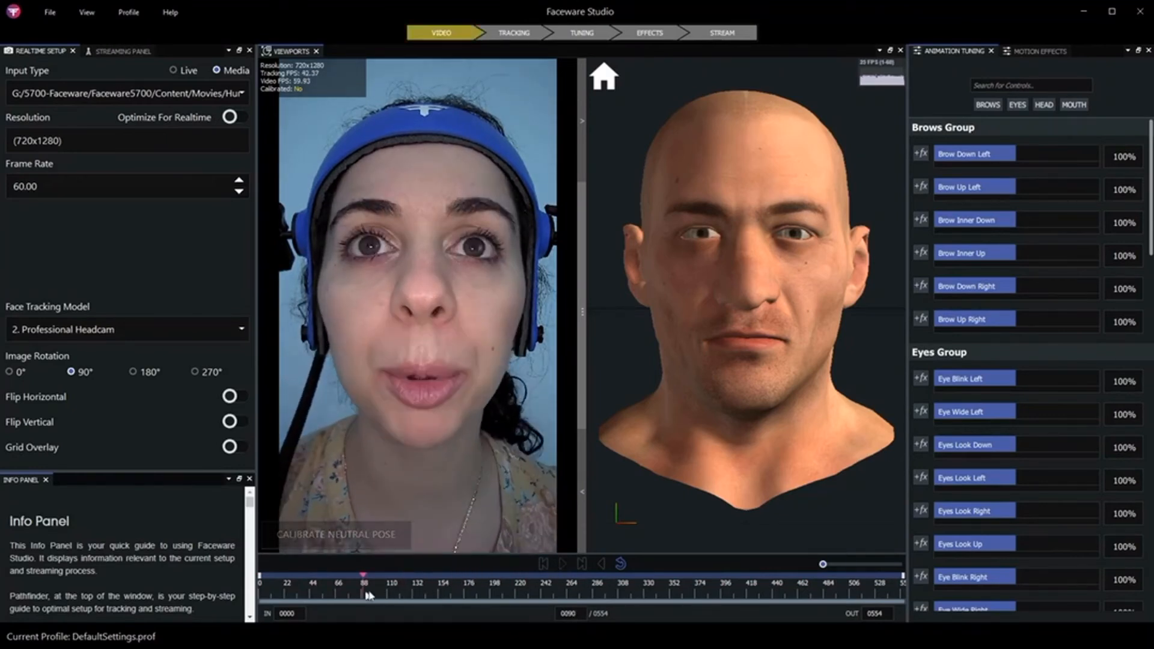
{"action": "left_click_drag", "start_coordinate": [450, 595], "coordinate": [812, 595]}
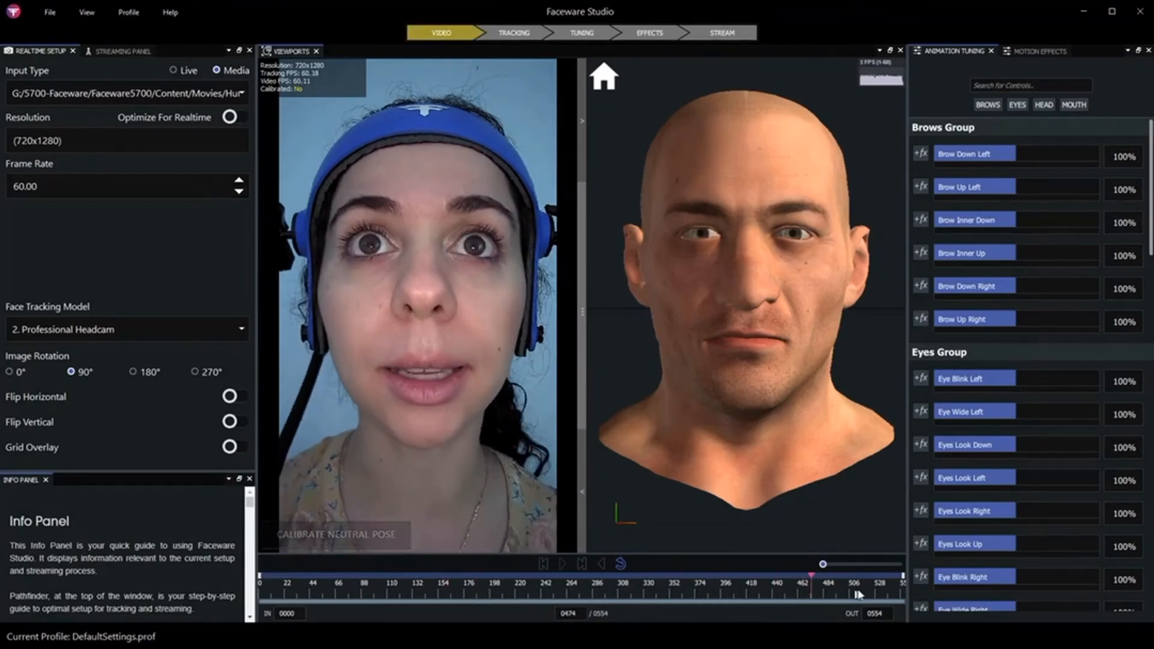
{"action": "left_click", "coordinate": [883, 594]}
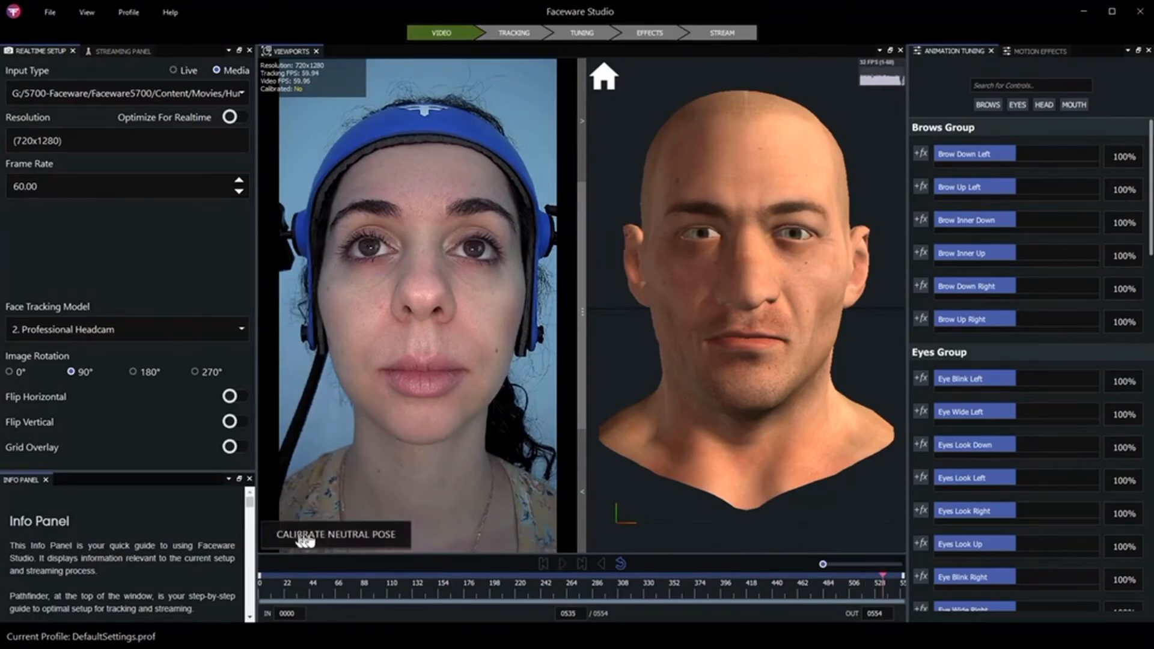
{"action": "left_click", "coordinate": [334, 535]}
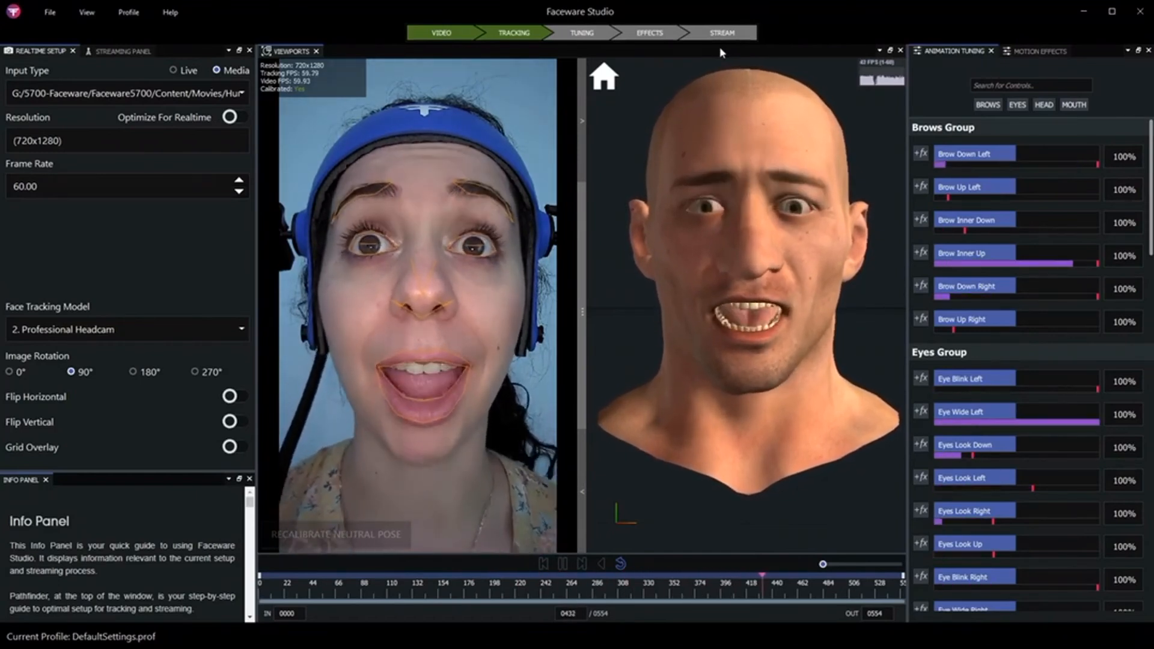
Step: Open the streaming settings and try stepping the port number up and down
{"action": "left_click", "coordinate": [129, 54]}
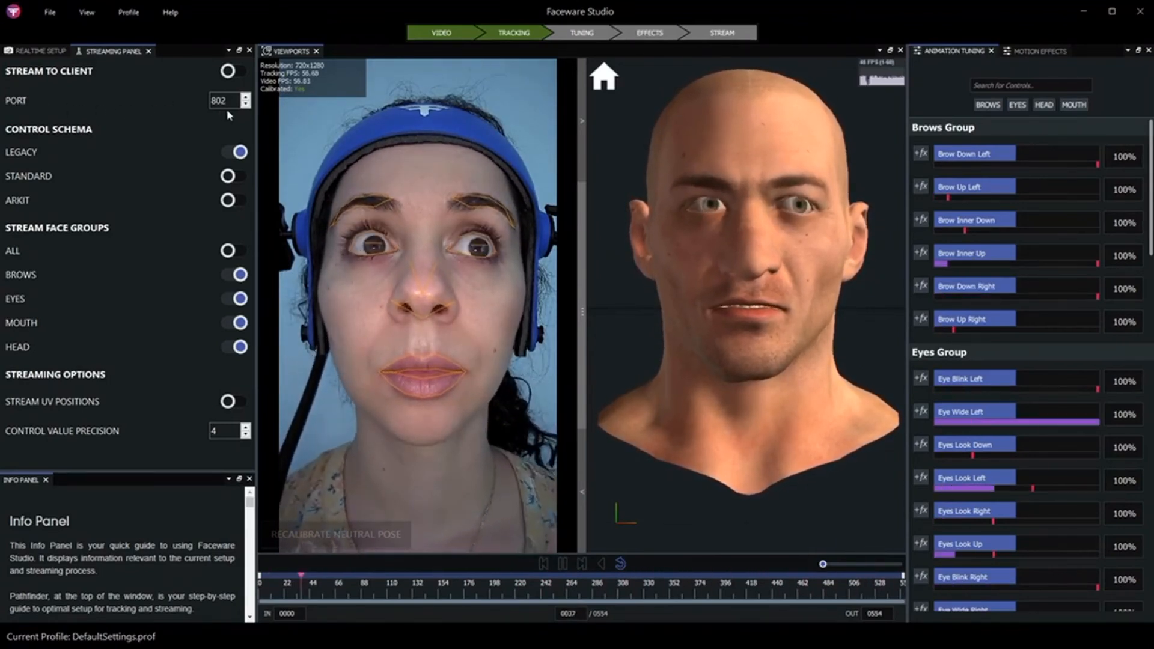
{"action": "left_click", "coordinate": [245, 105]}
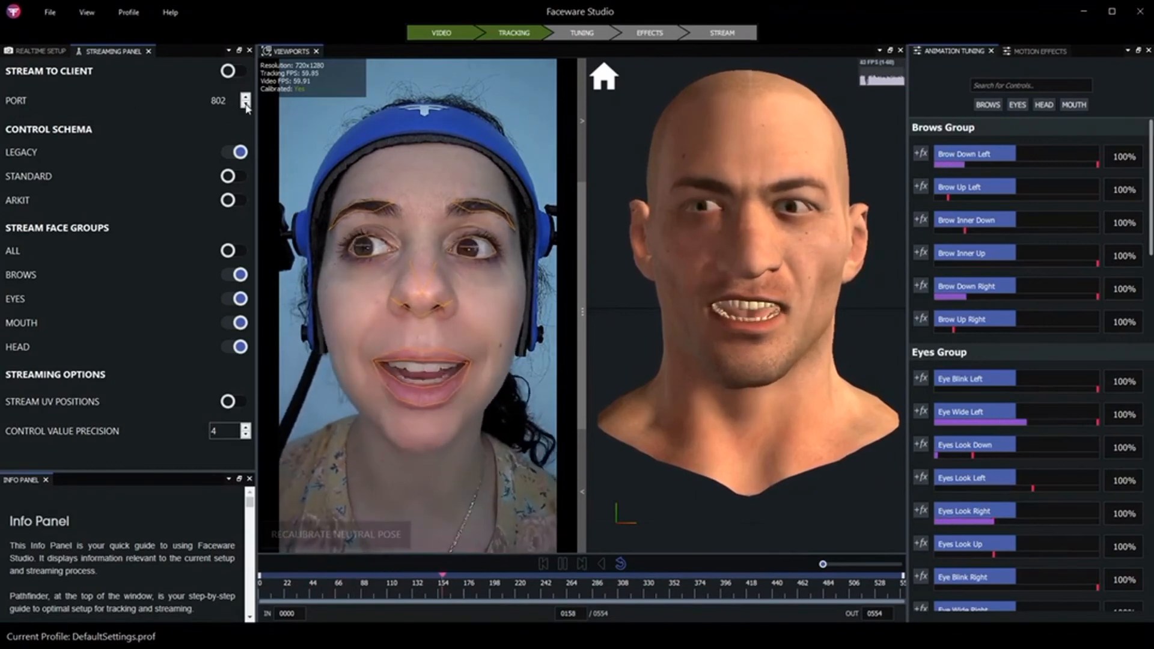
{"action": "left_click", "coordinate": [246, 105]}
{"action": "left_click", "coordinate": [246, 96]}
{"action": "left_click", "coordinate": [246, 97]}
{"action": "left_click", "coordinate": [246, 97]}
{"action": "left_click", "coordinate": [246, 97]}
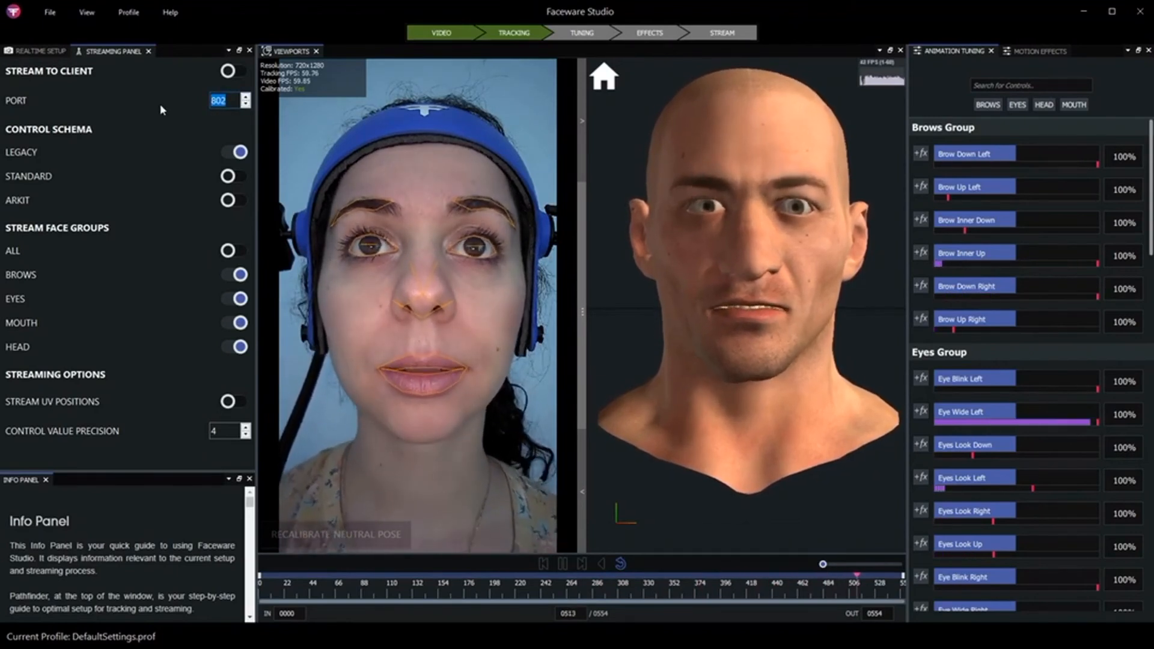
{"action": "left_click", "coordinate": [216, 113]}
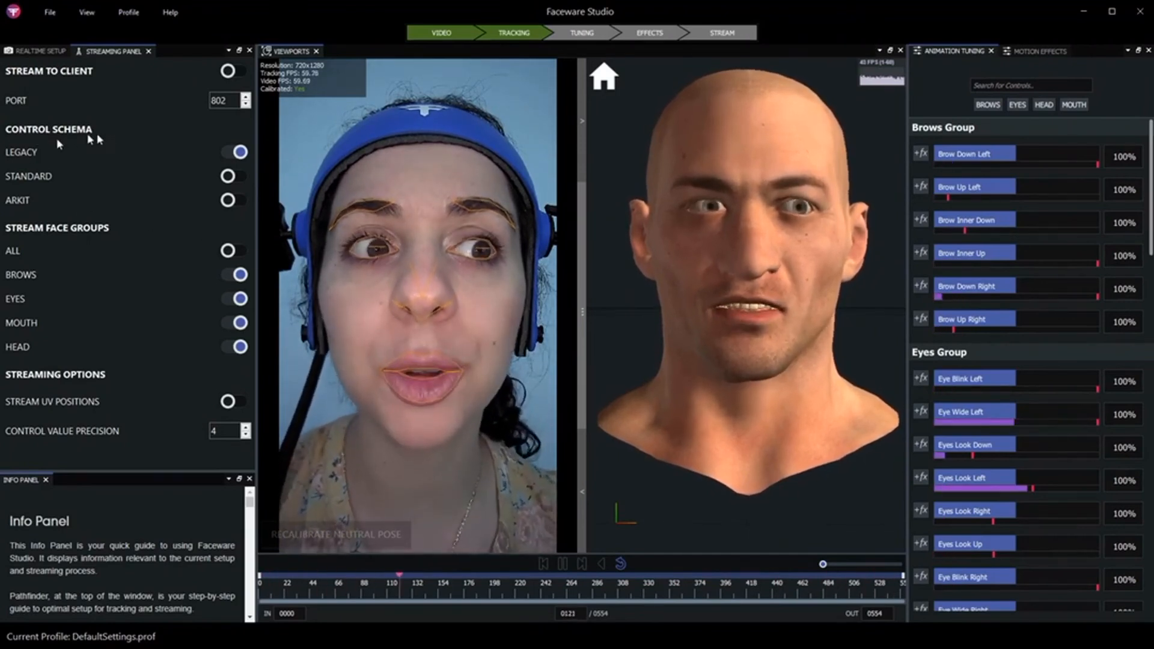
Step: Use the Standard control schema with all face groups enabled and start streaming to the client
{"action": "left_click", "coordinate": [237, 177]}
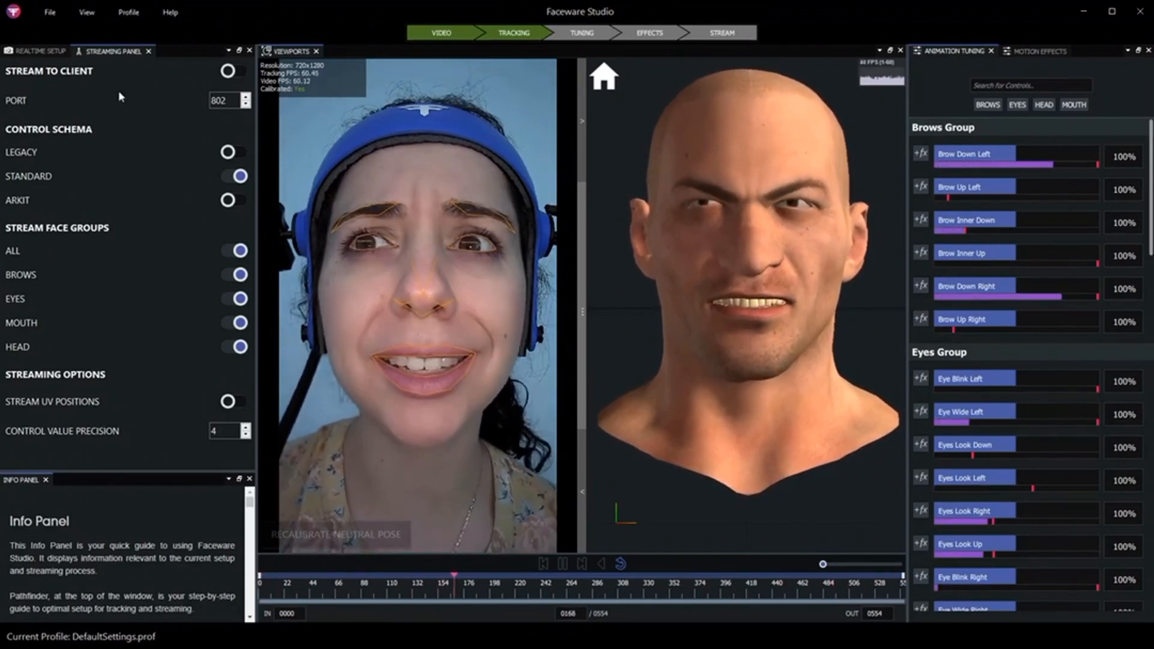
{"action": "left_click", "coordinate": [233, 72]}
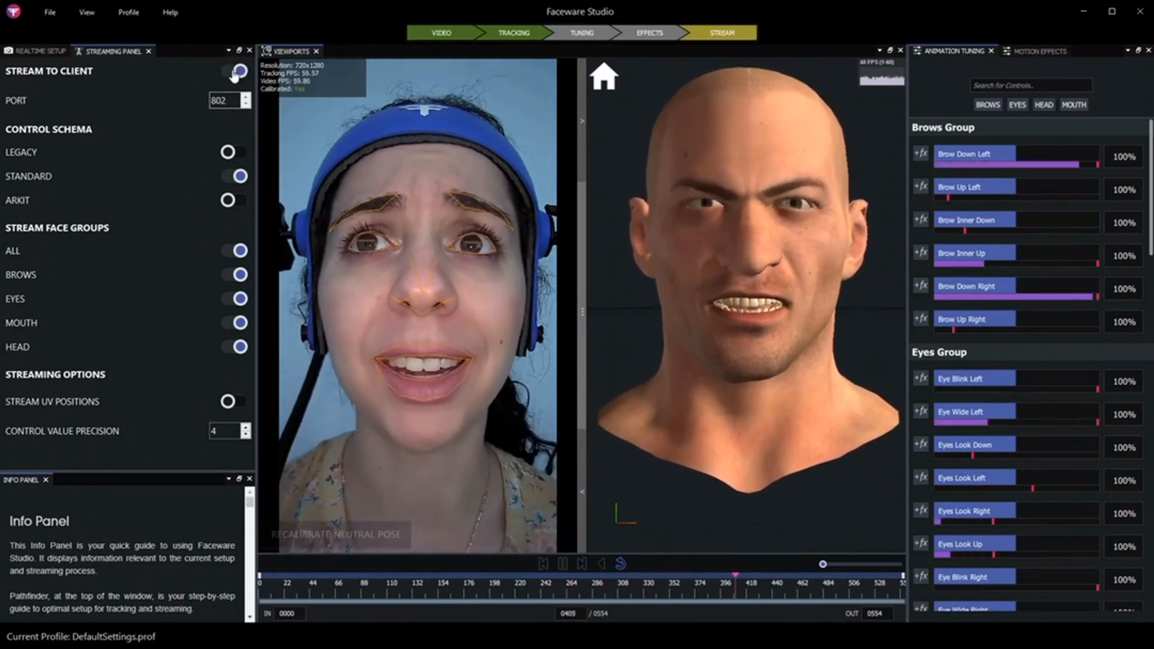